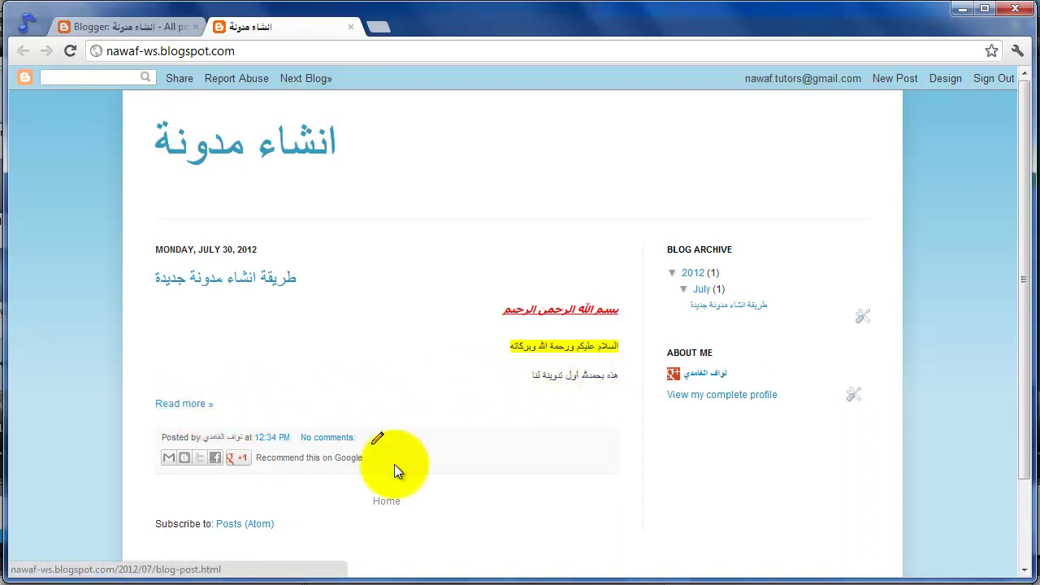
# Switch to the Blogger dashboard and open the post "طريقة انشاء مدونة جديدة" for editing.
pyautogui.click(166, 28)
pyautogui.moveTo(274, 291)
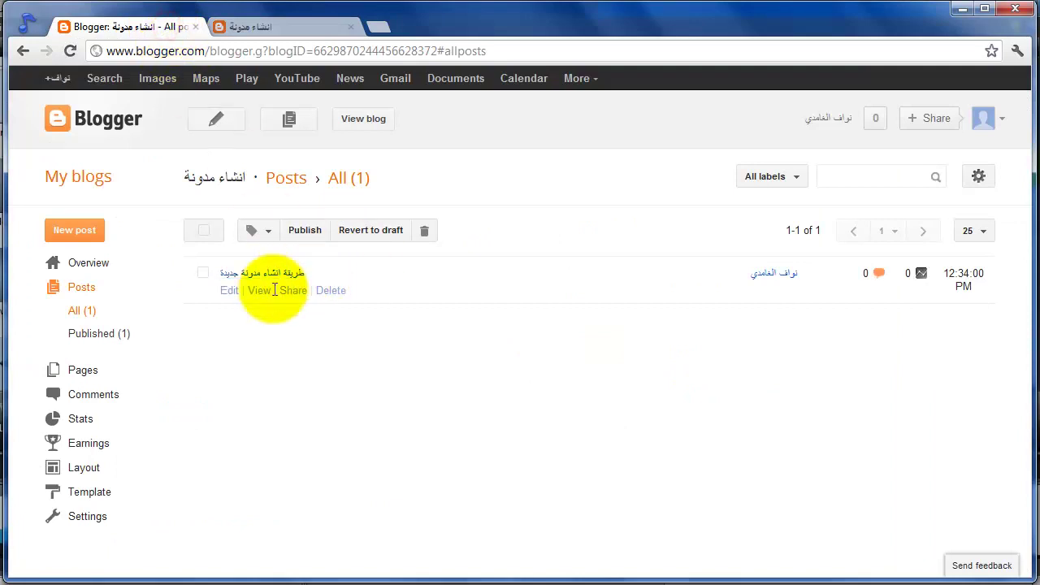
pyautogui.click(230, 291)
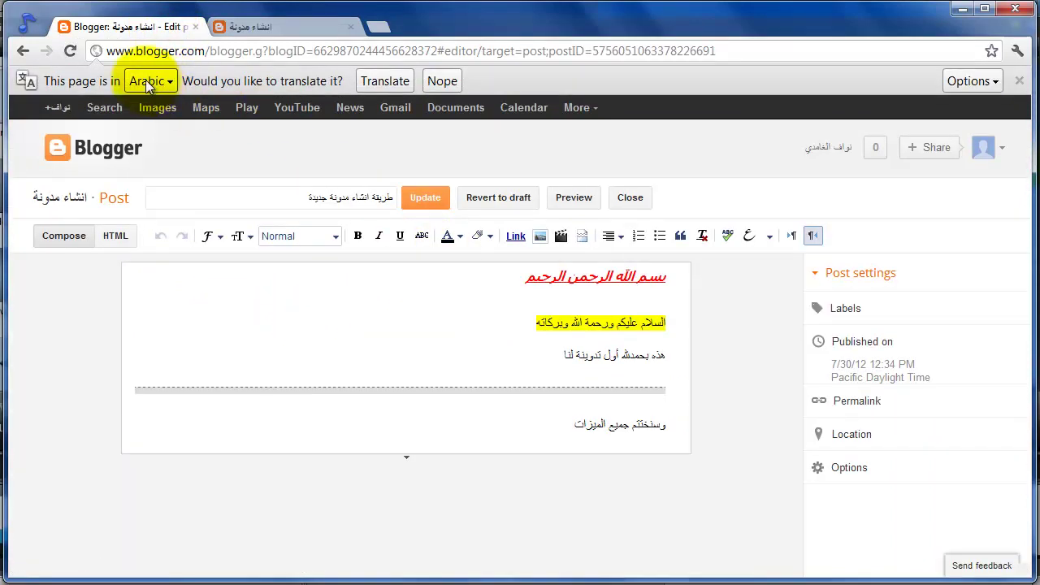
pyautogui.click(25, 52)
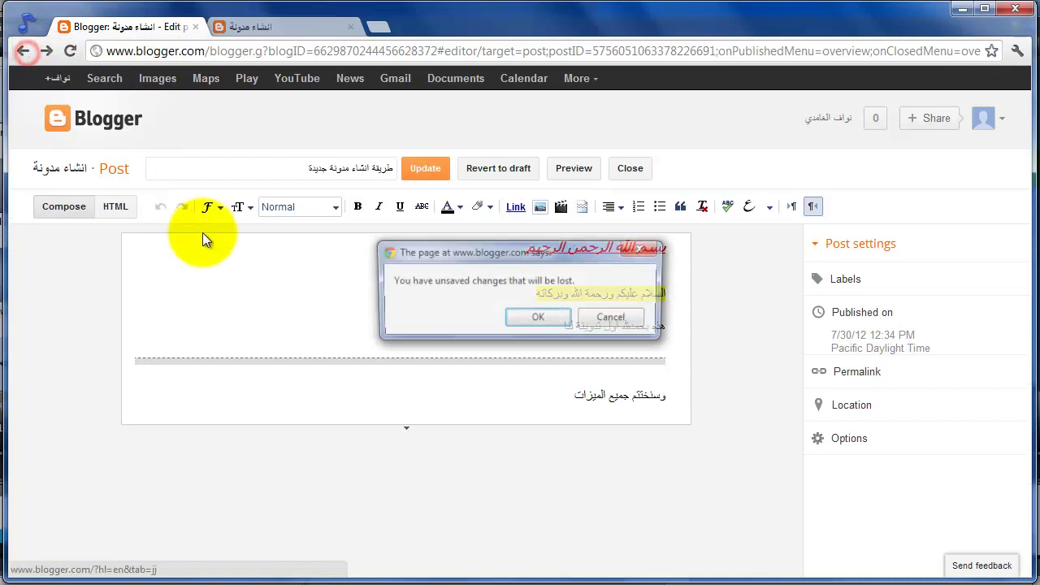
pyautogui.click(614, 319)
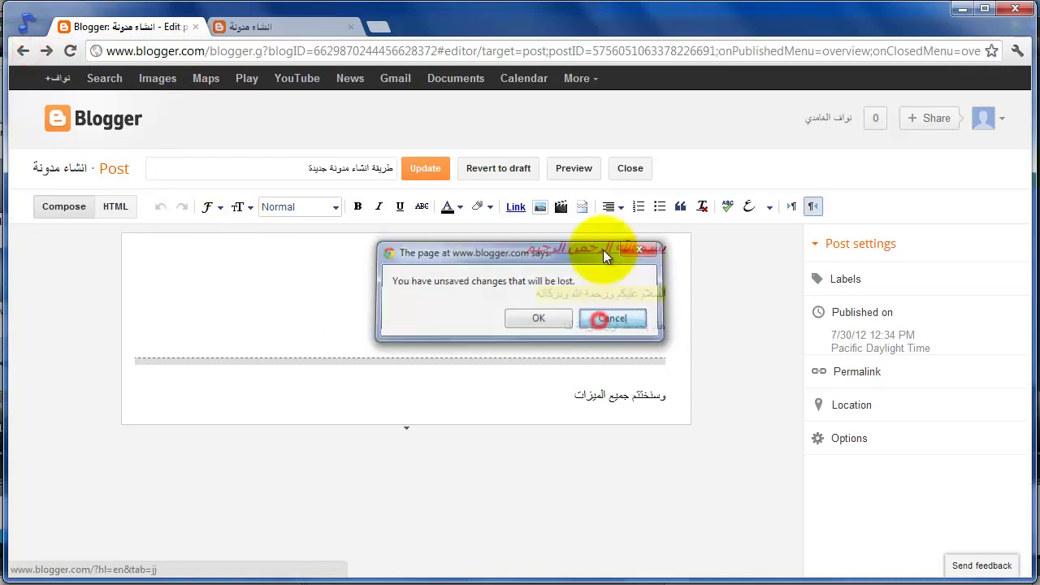
pyautogui.click(630, 170)
pyautogui.click(551, 322)
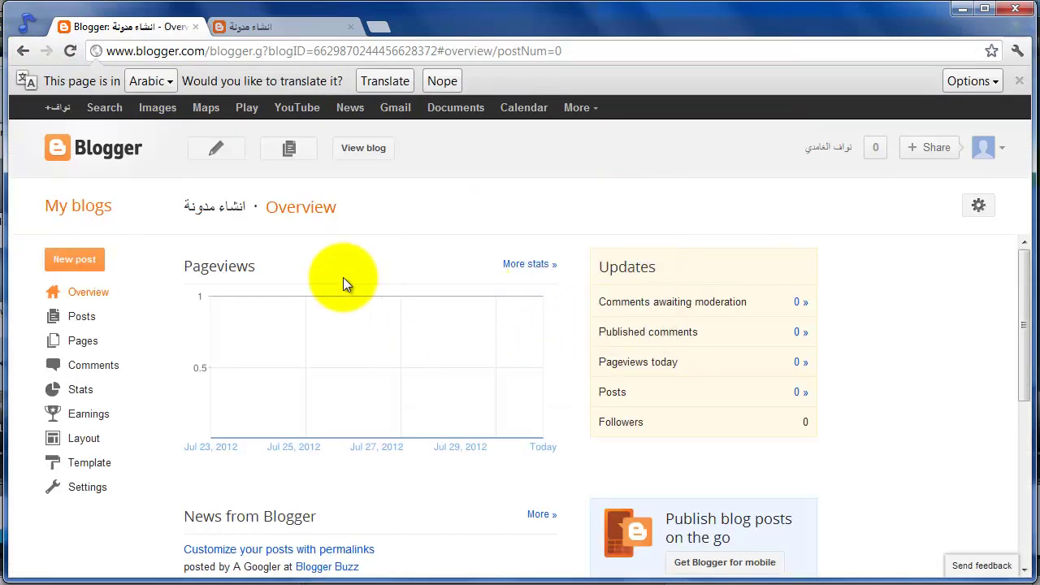
pyautogui.click(88, 316)
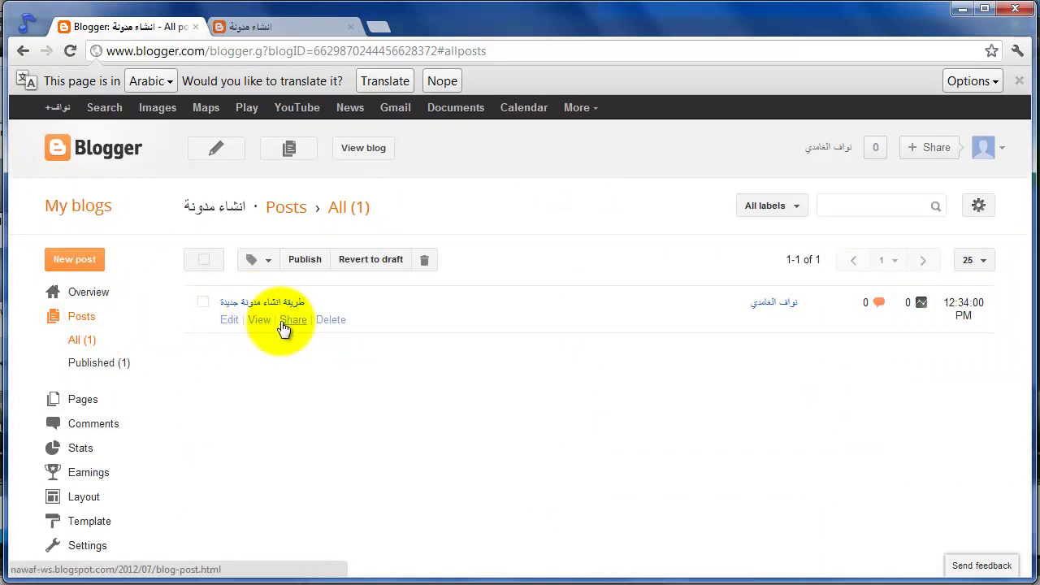
pyautogui.click(203, 302)
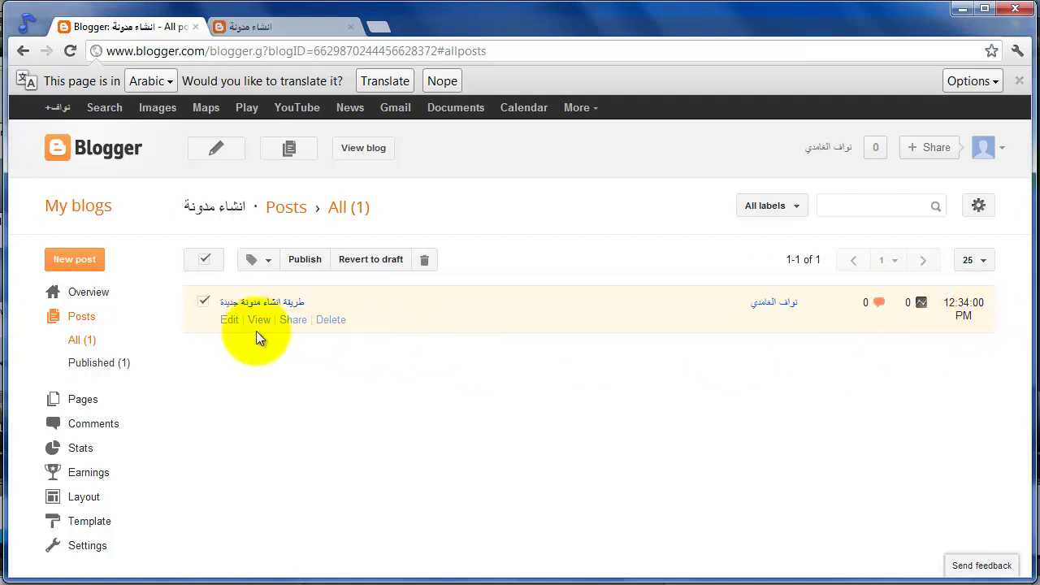
pyautogui.click(233, 319)
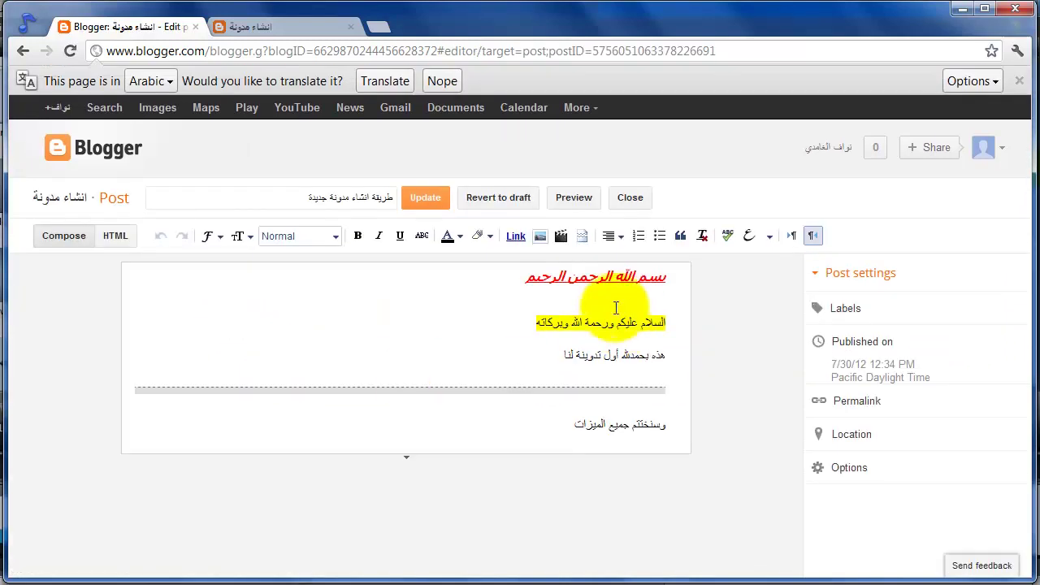
# Dismiss the translation bar and background app notice, and give the post the labels البداية, النهاية, تدوينة.
pyautogui.click(1018, 81)
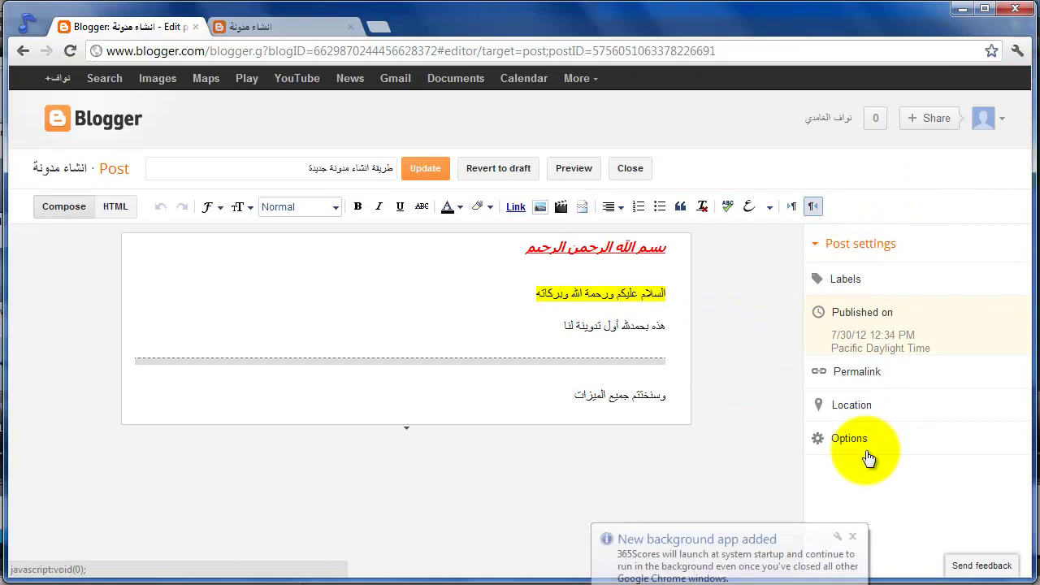
pyautogui.click(853, 534)
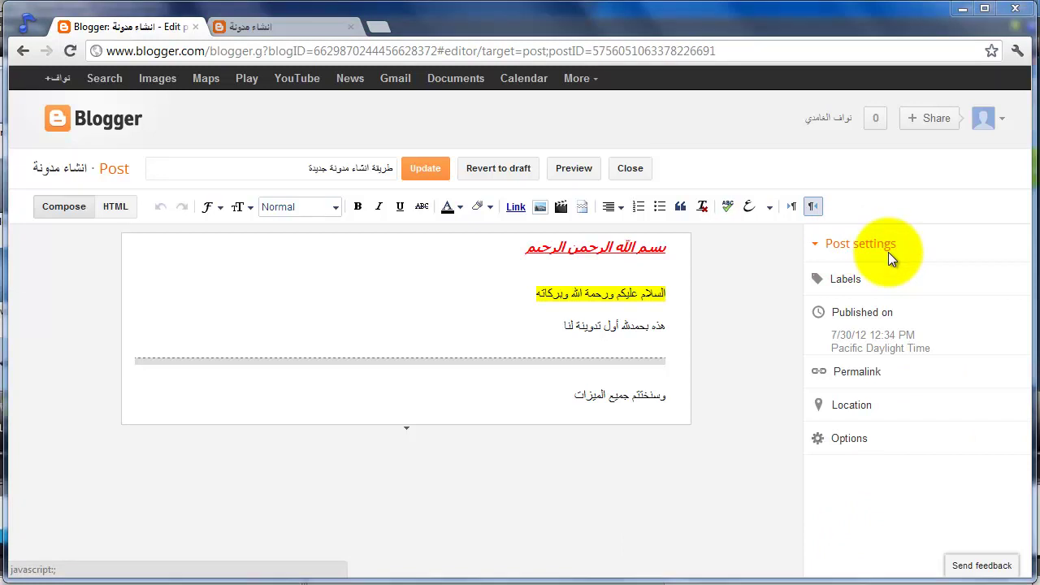
pyautogui.click(891, 278)
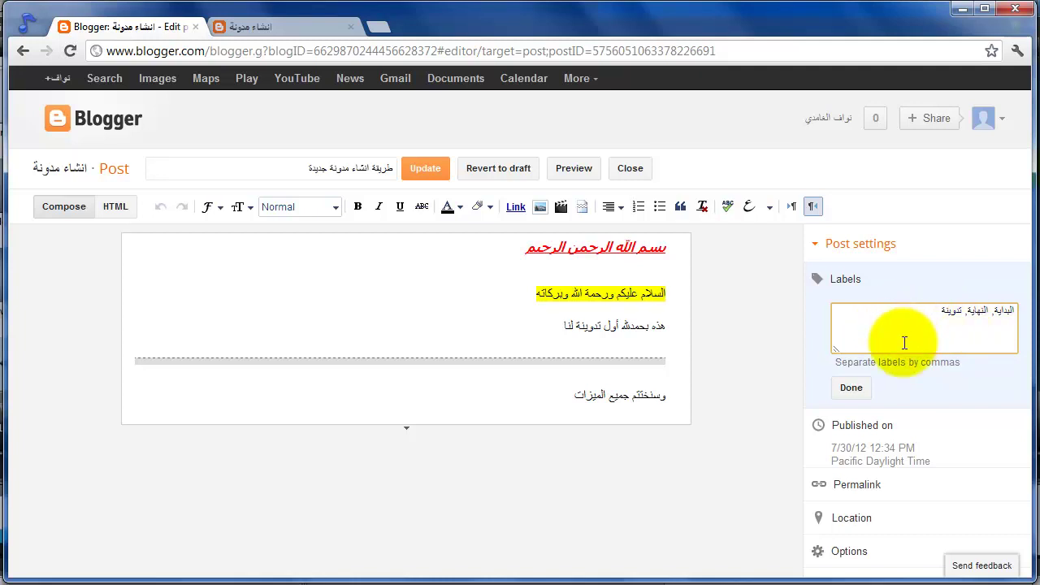
pyautogui.click(861, 389)
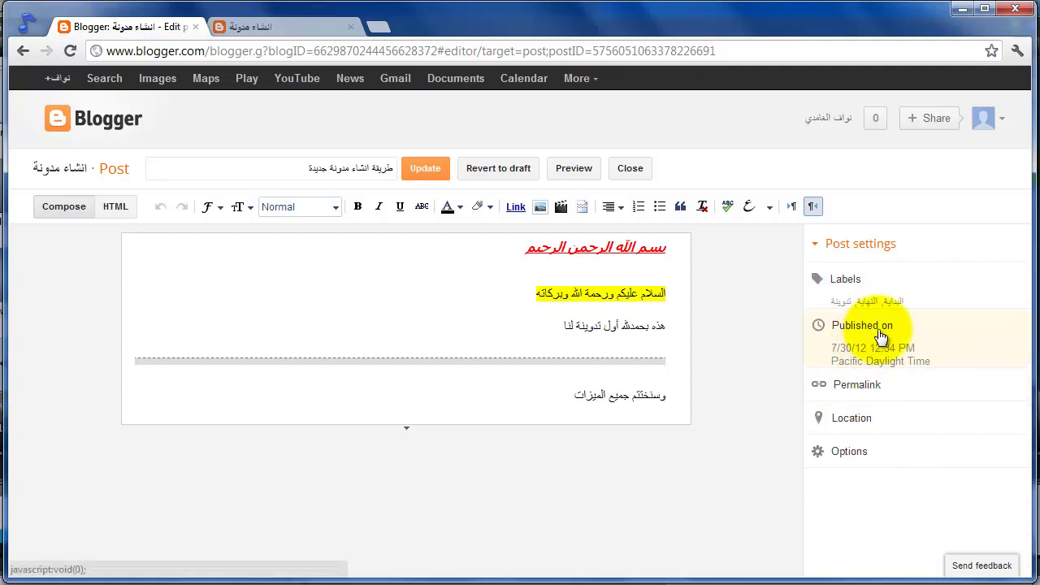
# Set the post's publication date to Automatic.
pyautogui.click(870, 333)
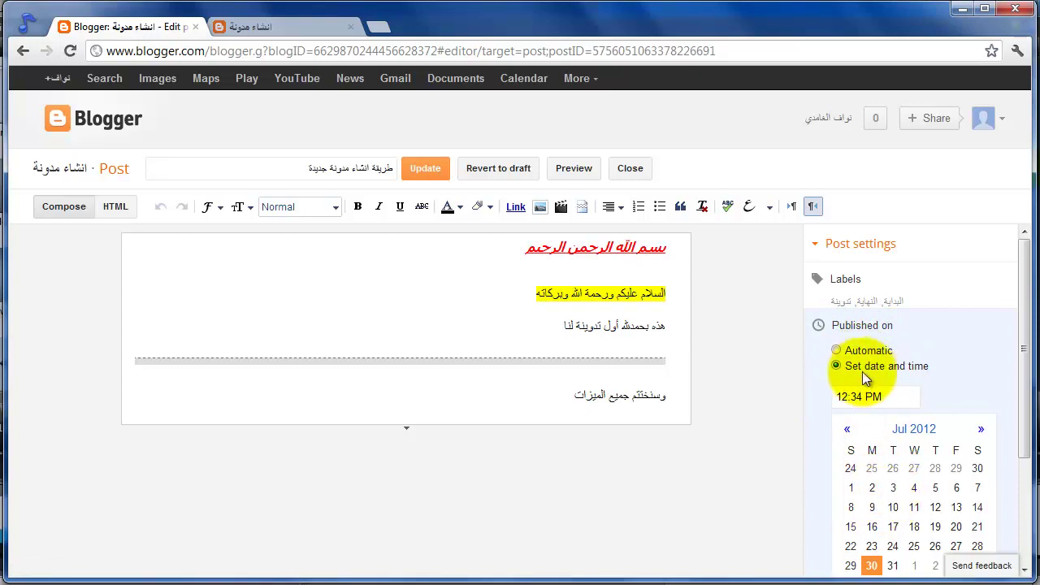
pyautogui.click(852, 352)
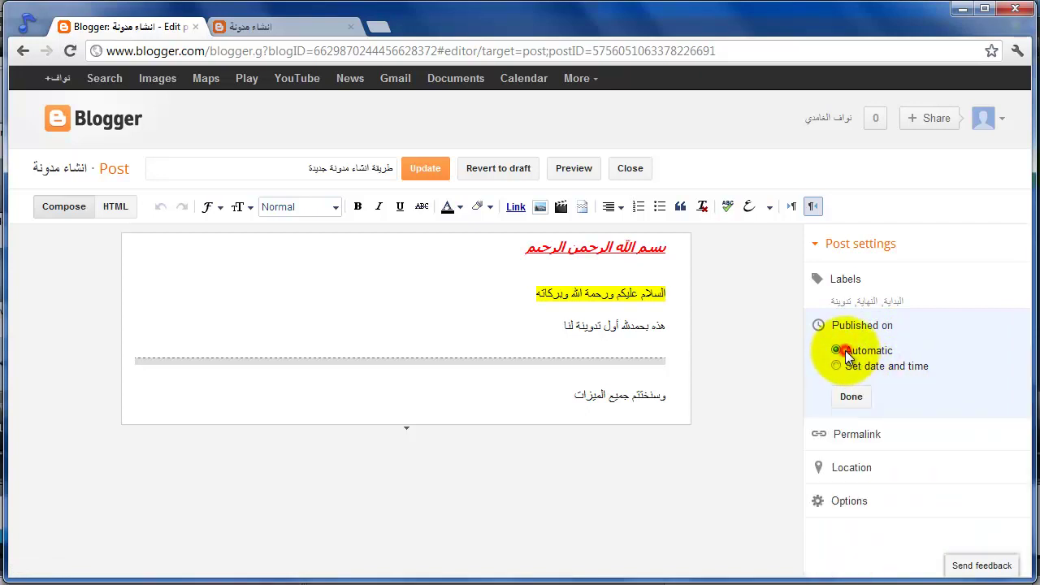
pyautogui.click(852, 397)
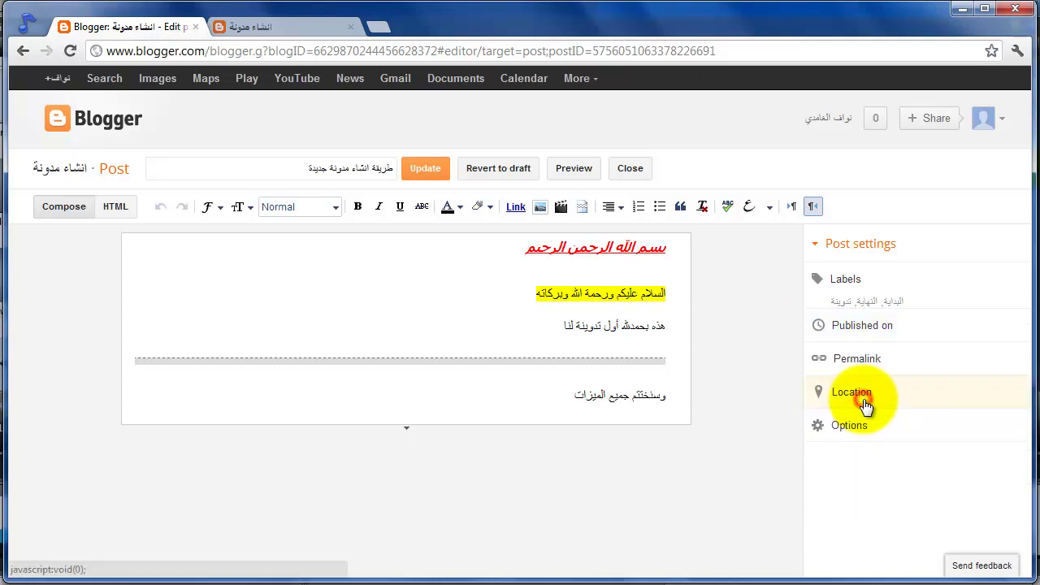
# Examine the post's permalink setting and close it without changes.
pyautogui.click(860, 362)
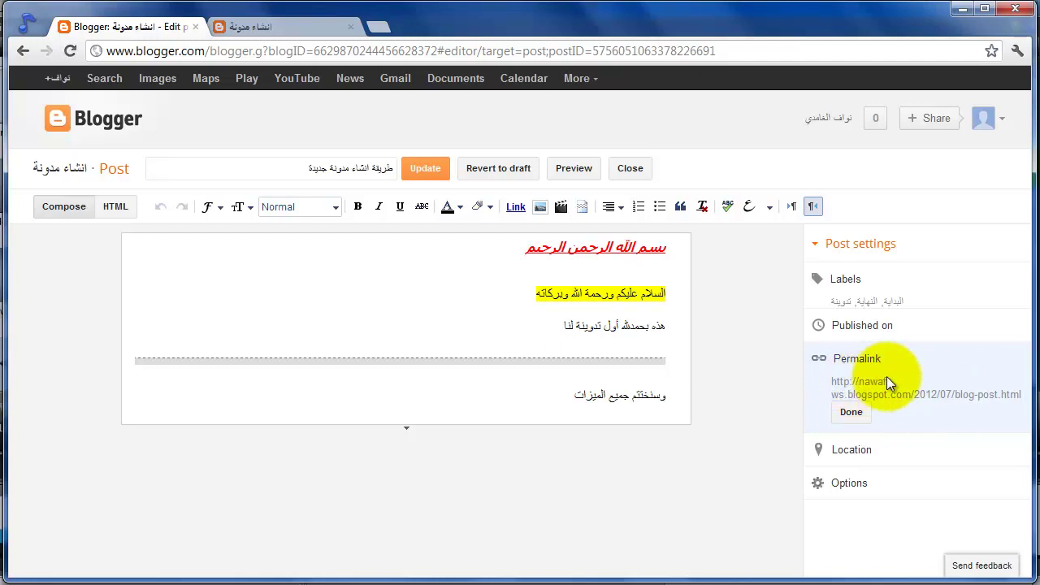
pyautogui.click(854, 413)
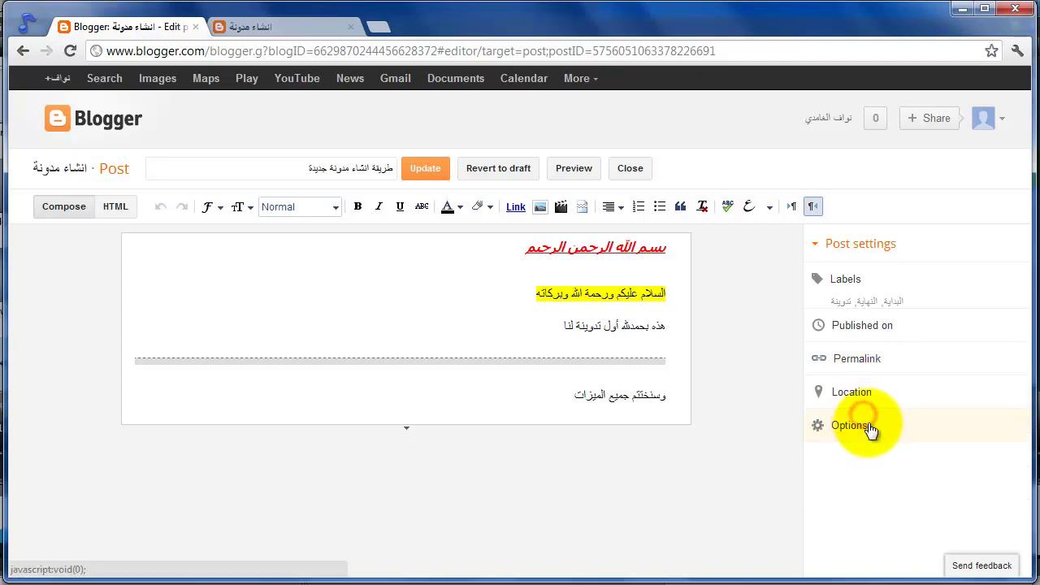
pyautogui.click(880, 360)
pyautogui.click(859, 385)
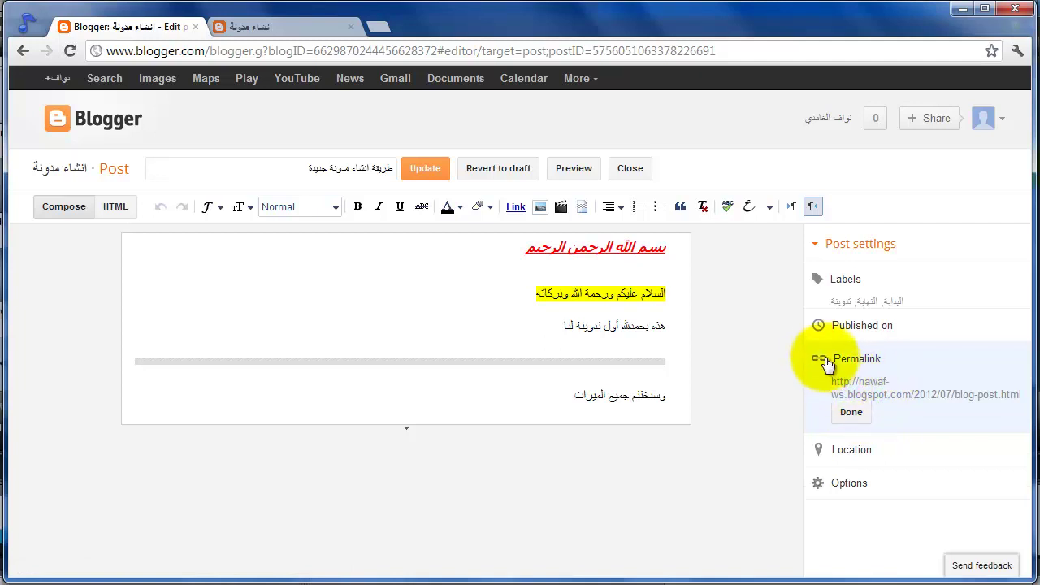
pyautogui.click(853, 412)
# Examine the post's location setting with its place search and map, and close it without adding a place.
pyautogui.click(861, 398)
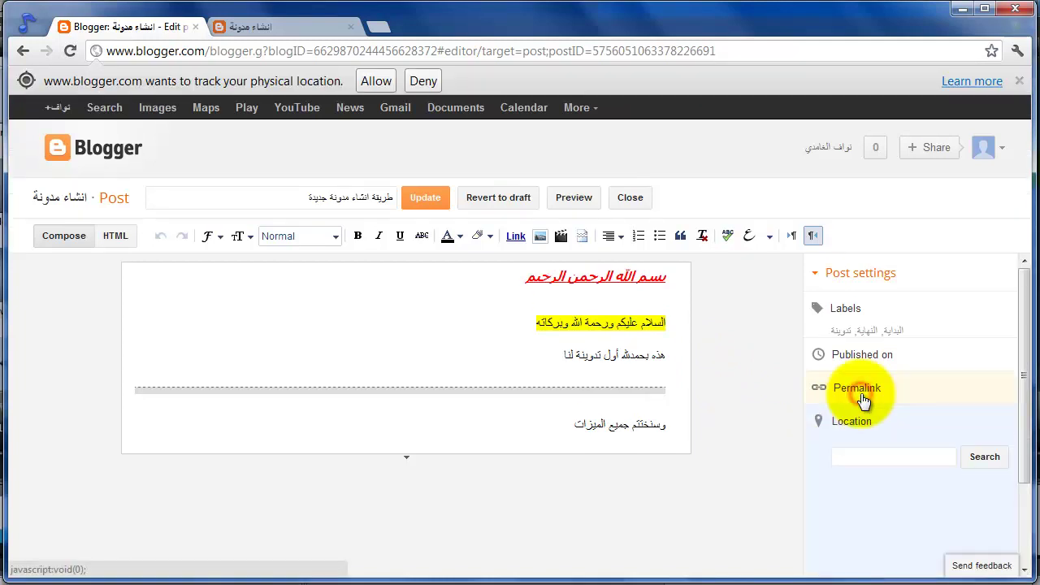
pyautogui.click(864, 429)
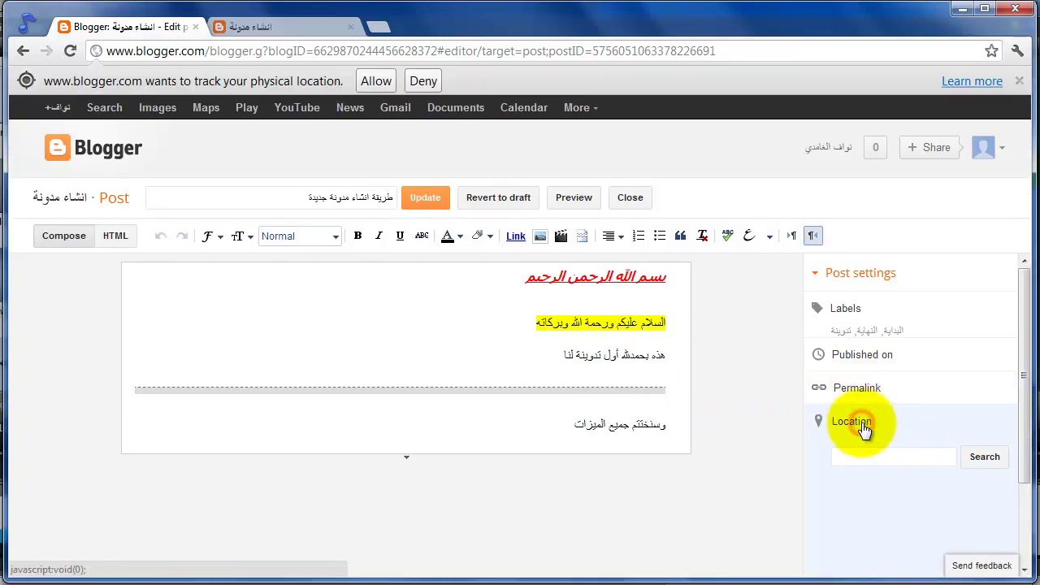
pyautogui.moveTo(1026, 416); pyautogui.dragTo(1035, 504)
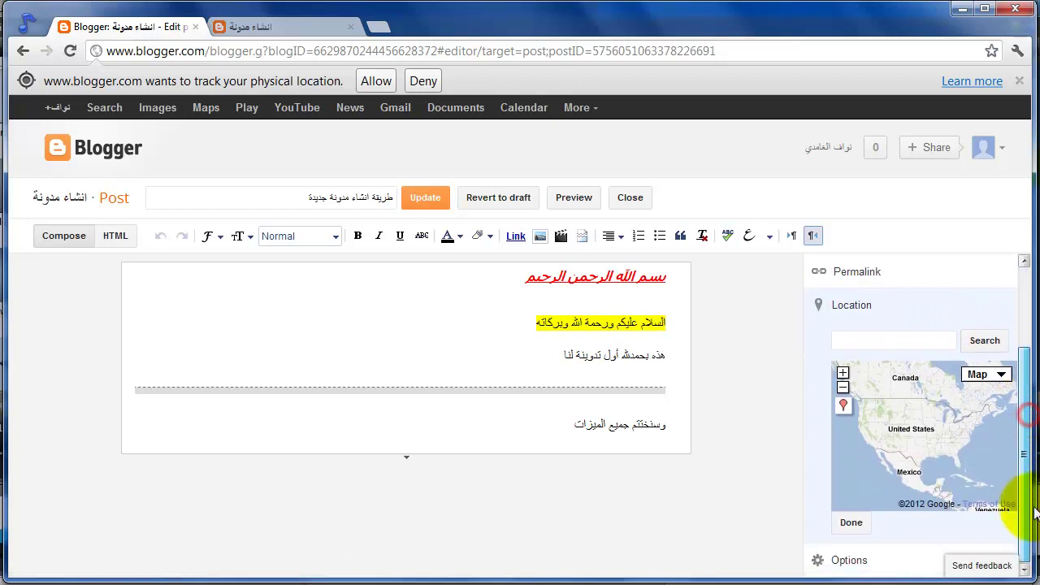
pyautogui.click(850, 530)
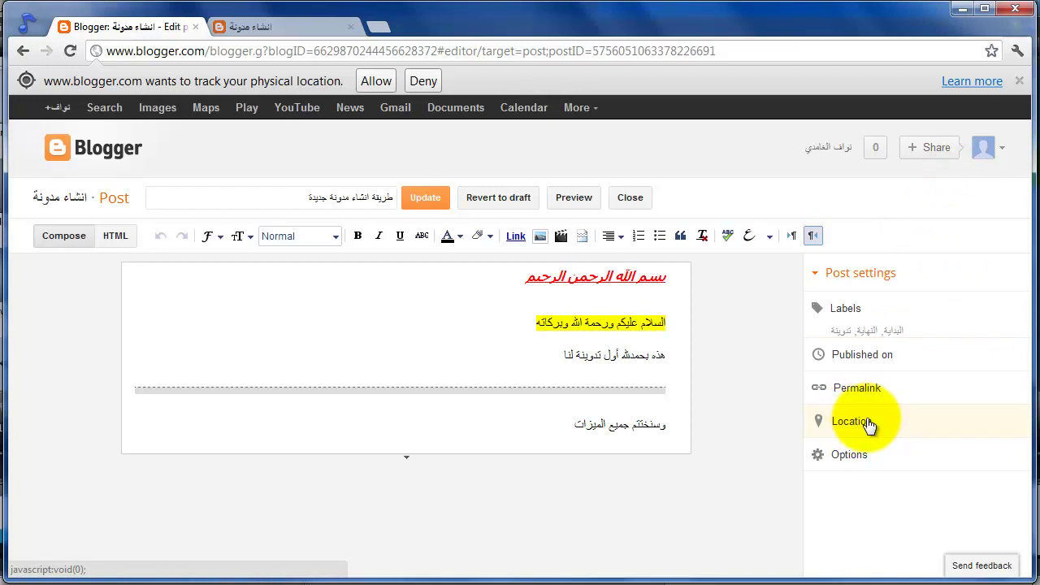
# Review the post's options for reader comments, compose mode and line breaks, keeping them as they are.
pyautogui.click(866, 458)
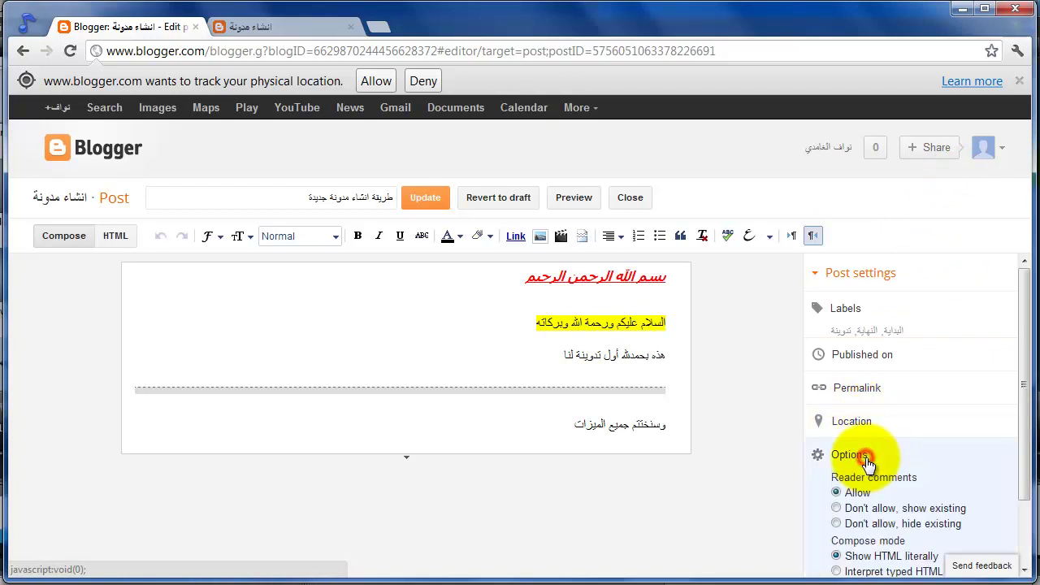
pyautogui.moveTo(1022, 330); pyautogui.dragTo(1024, 428)
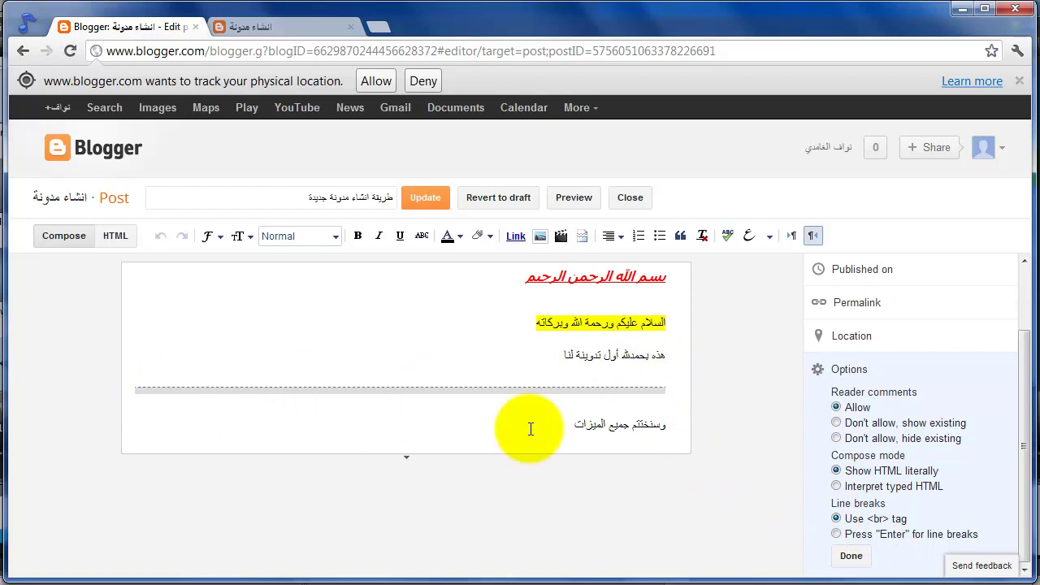
pyautogui.click(845, 555)
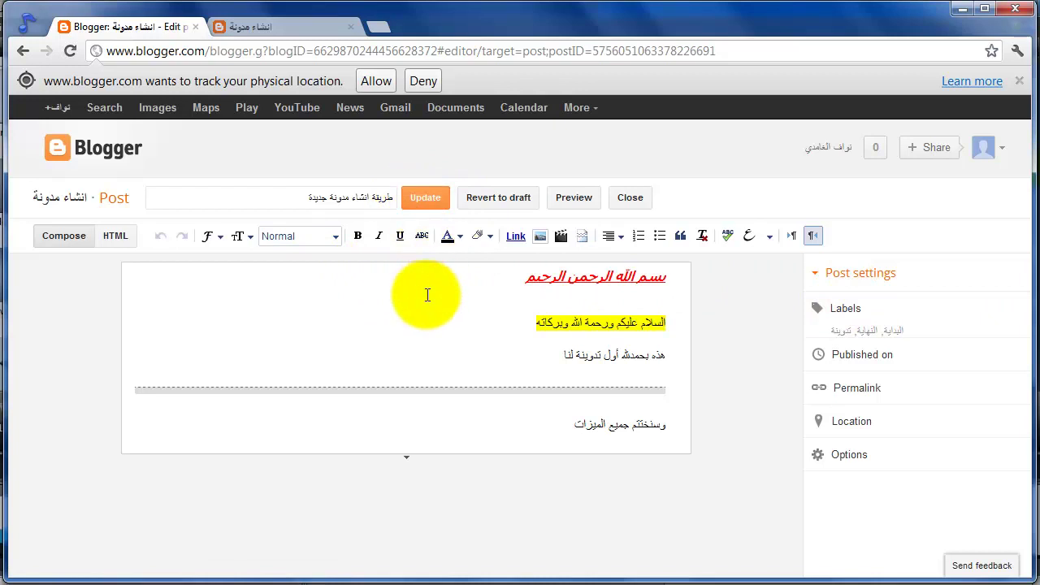
# Revert the post to draft and reload the public blog to check the effect.
pyautogui.click(324, 33)
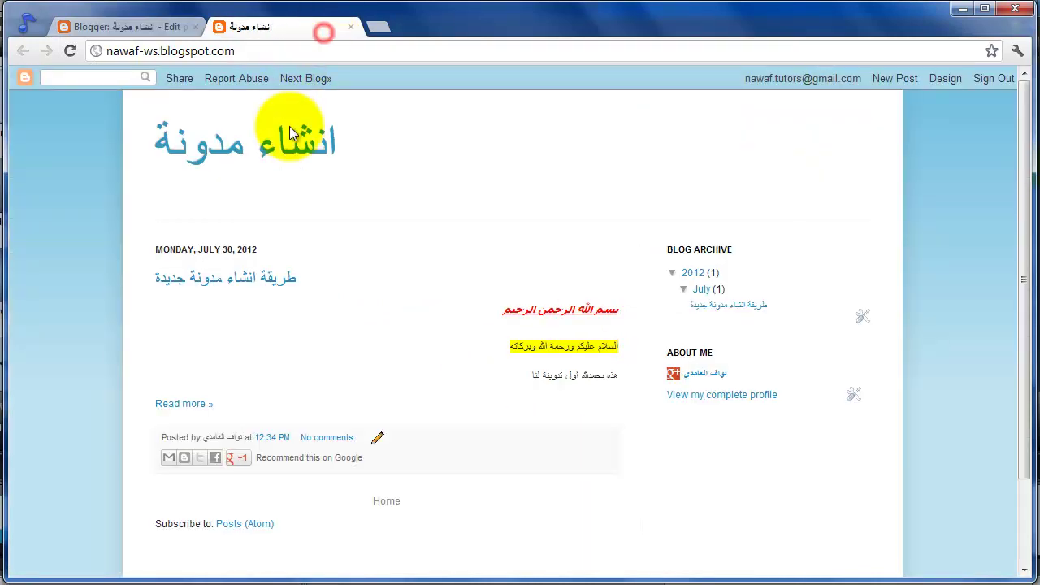
pyautogui.click(138, 28)
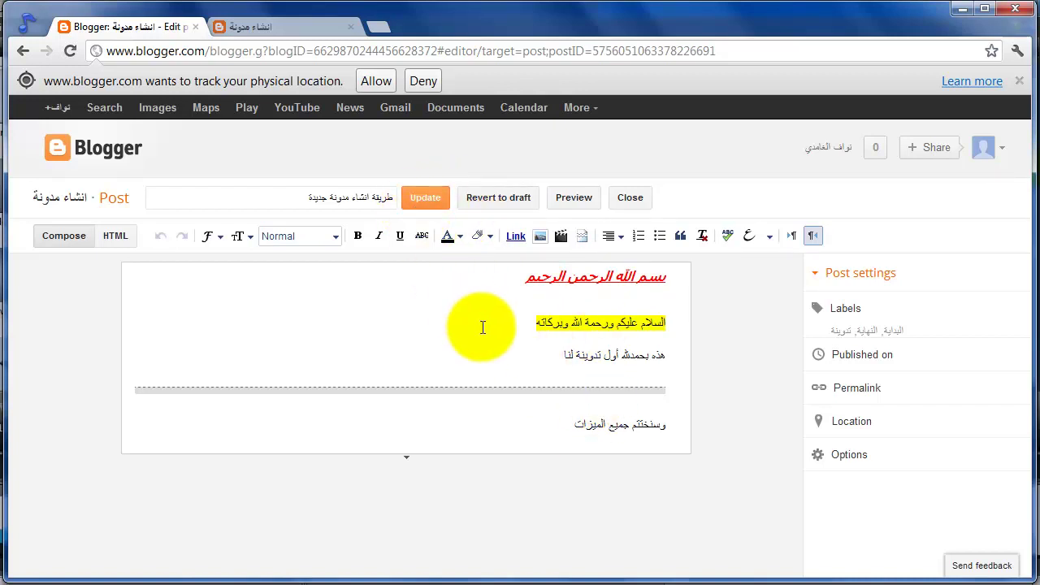
pyautogui.click(495, 198)
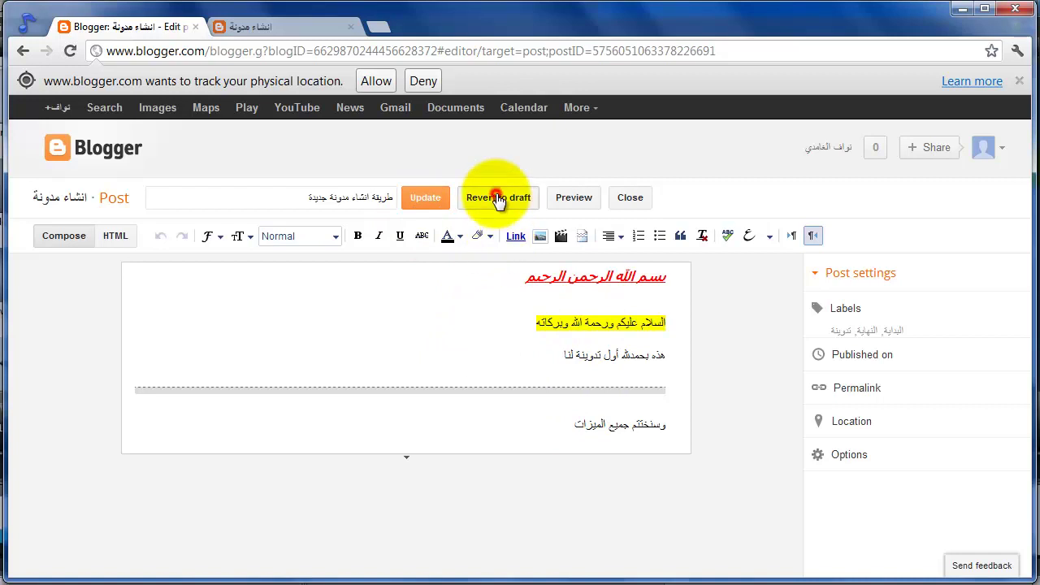
pyautogui.click(299, 27)
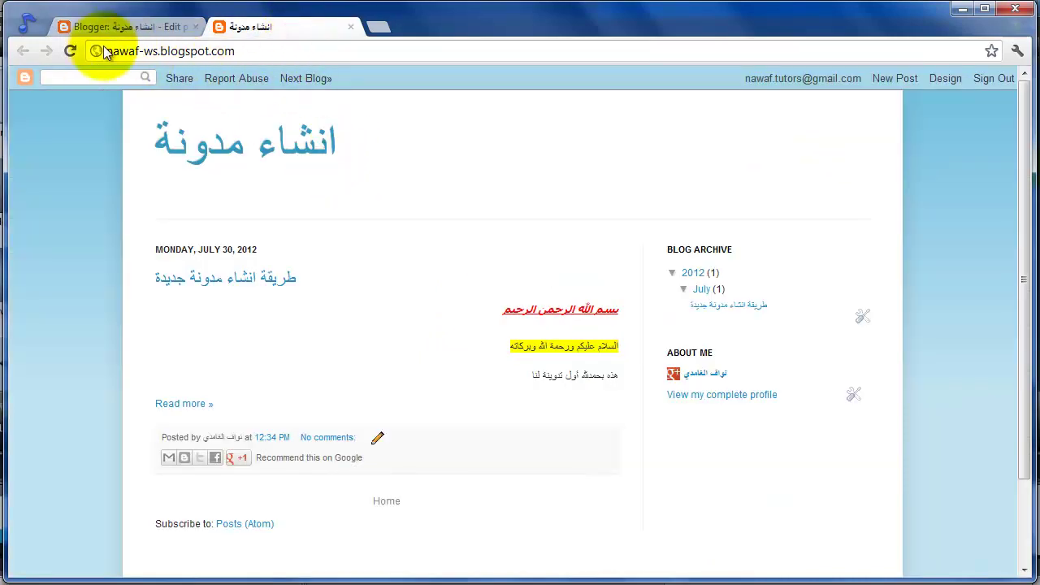
pyautogui.click(70, 51)
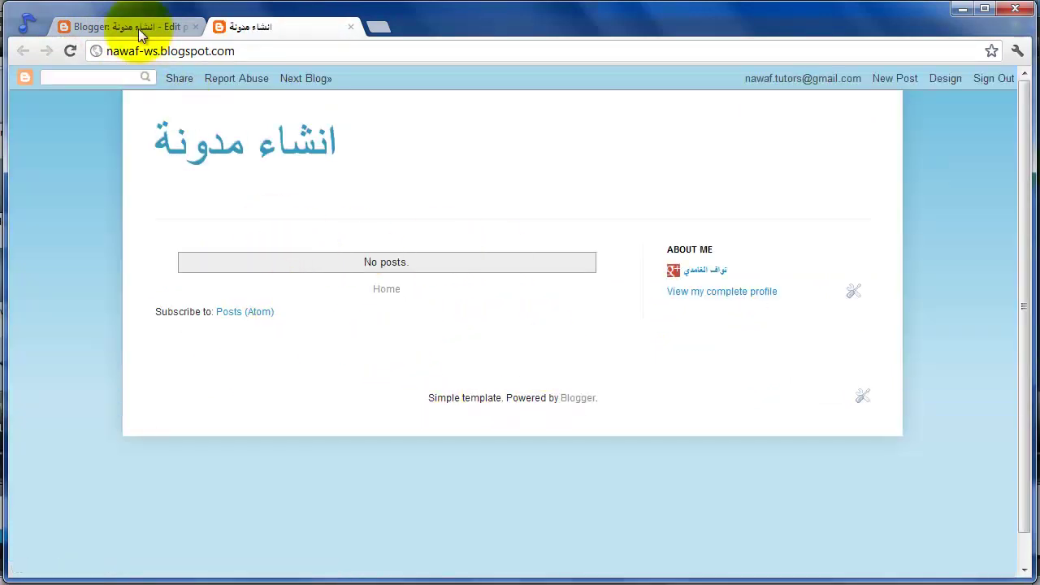
# Publish the draft post again and decline sharing it on Google+.
pyautogui.click(134, 26)
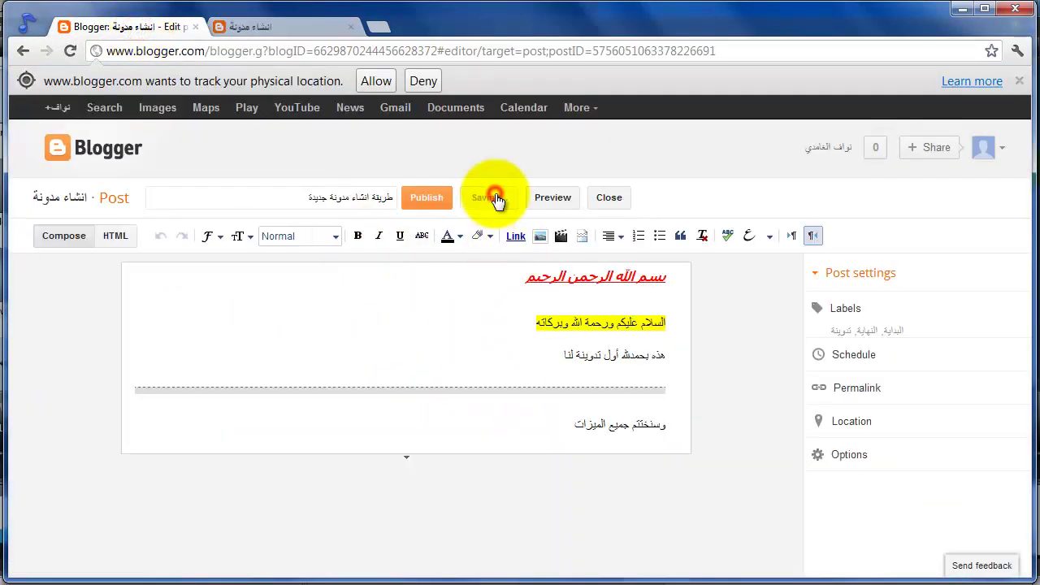
pyautogui.click(428, 200)
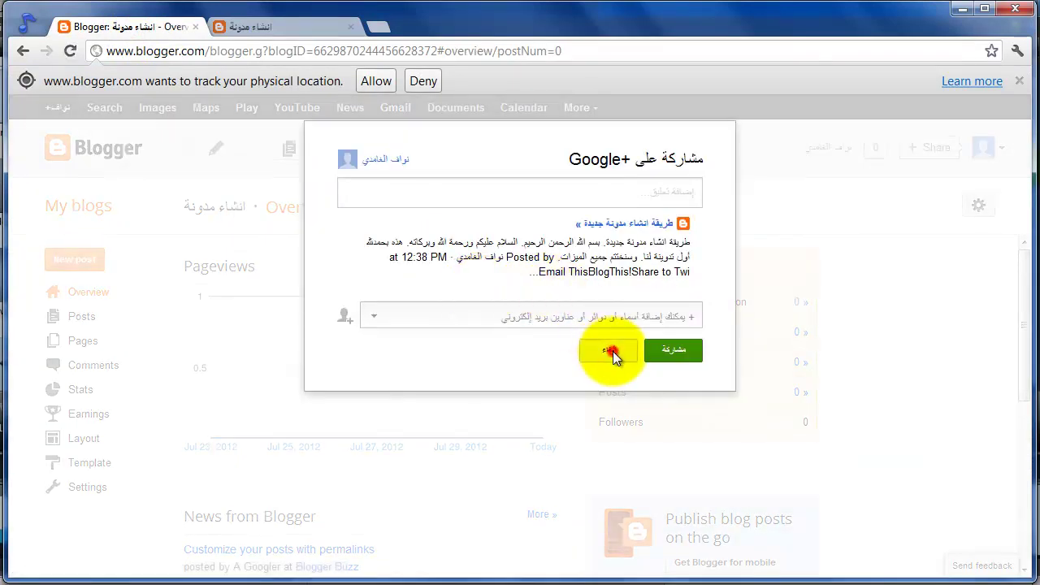
pyautogui.click(611, 351)
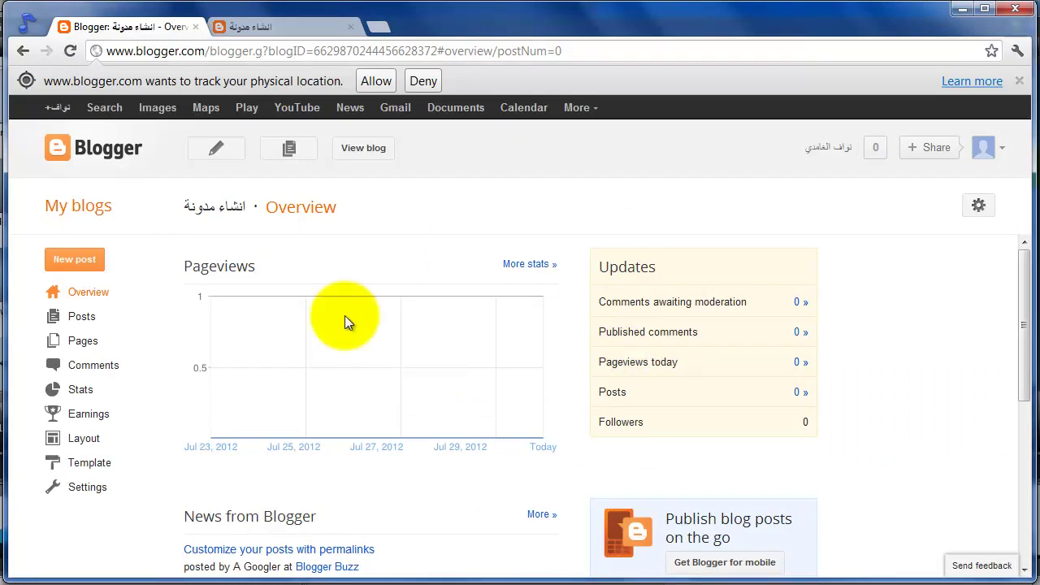
# Check the republished post's labels in the posts list and on the reloaded blog, and browse the label البداية.
pyautogui.click(94, 317)
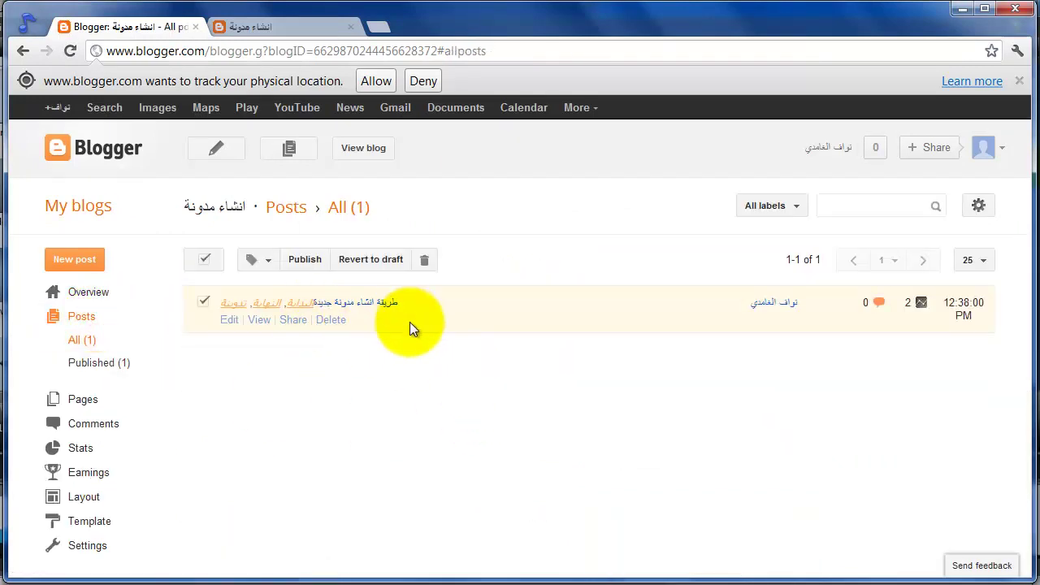
pyautogui.click(290, 31)
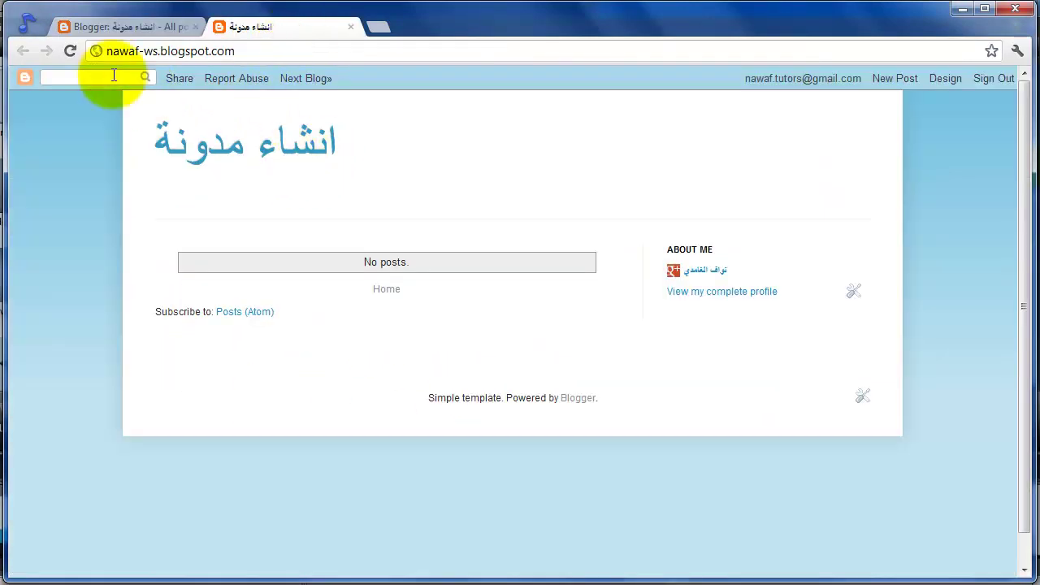
pyautogui.click(74, 52)
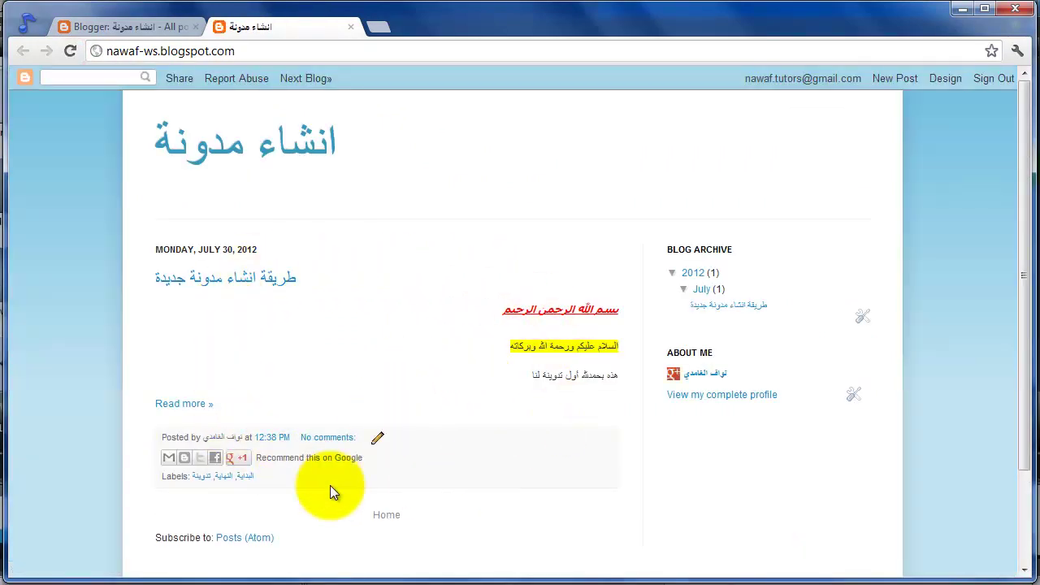
pyautogui.click(244, 480)
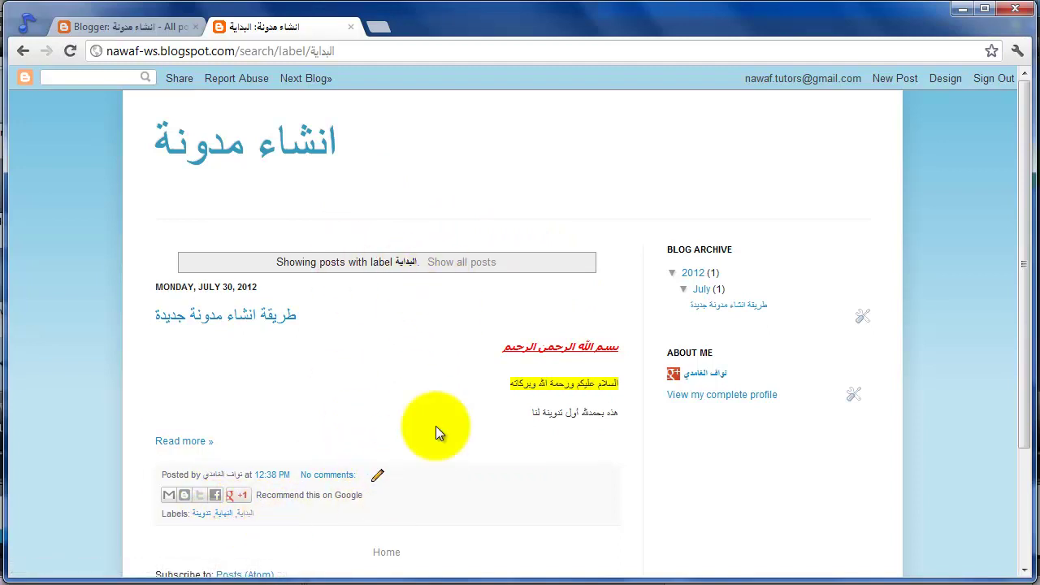
pyautogui.click(24, 51)
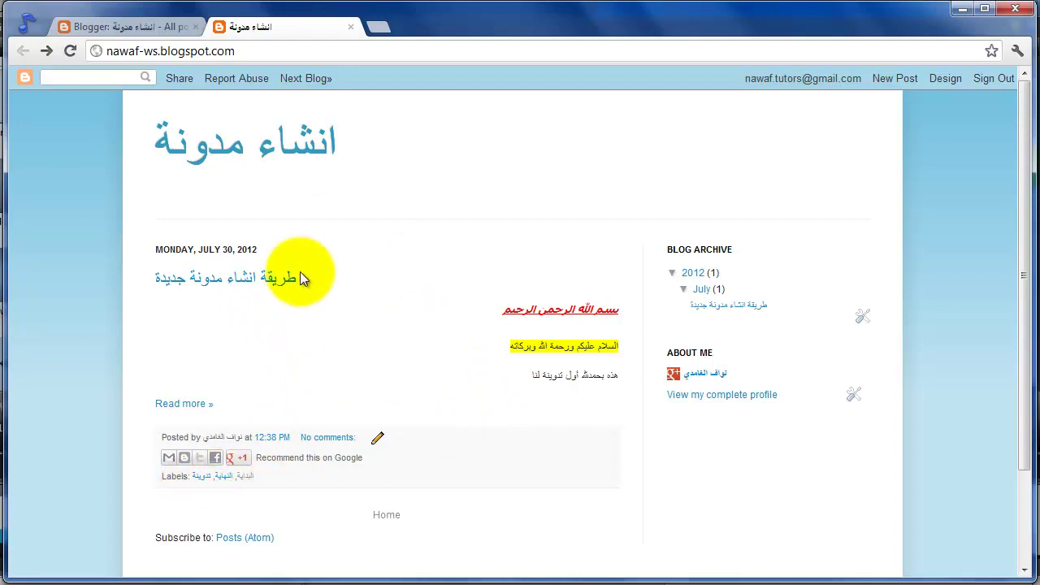
# Return to the Blogger dashboard and open the blog's Pages section.
pyautogui.click(158, 27)
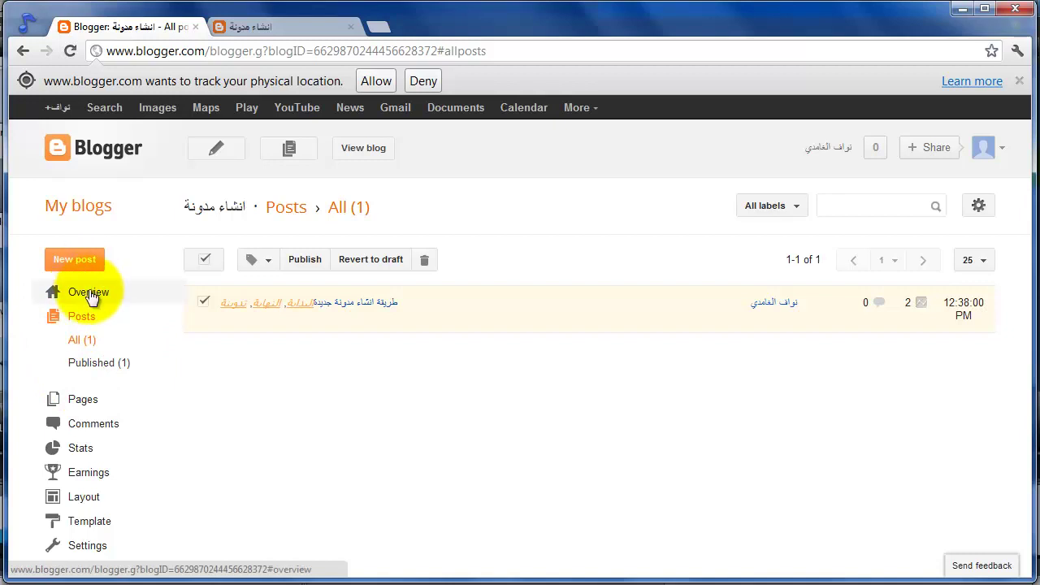
pyautogui.click(86, 402)
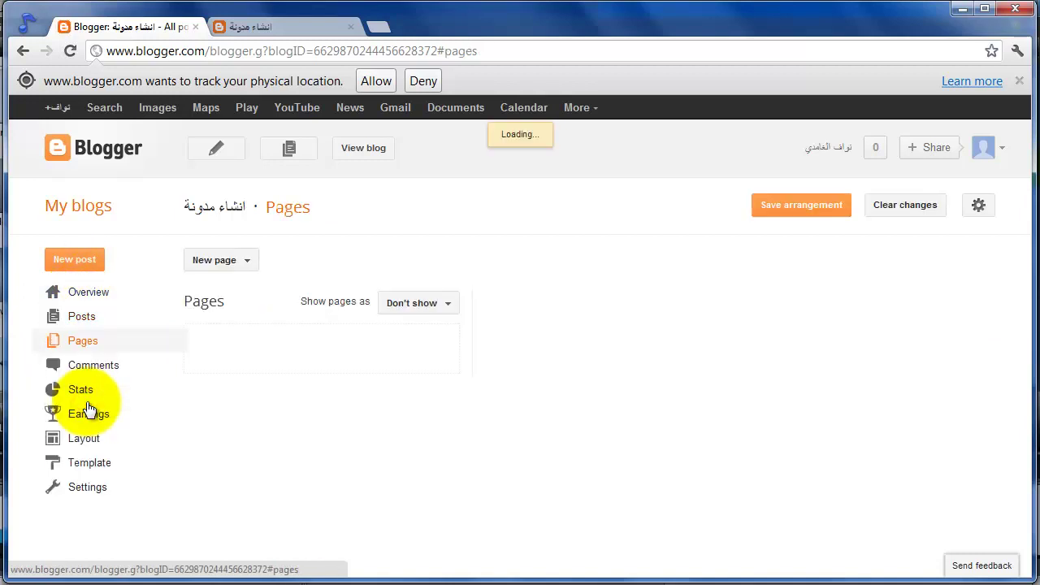